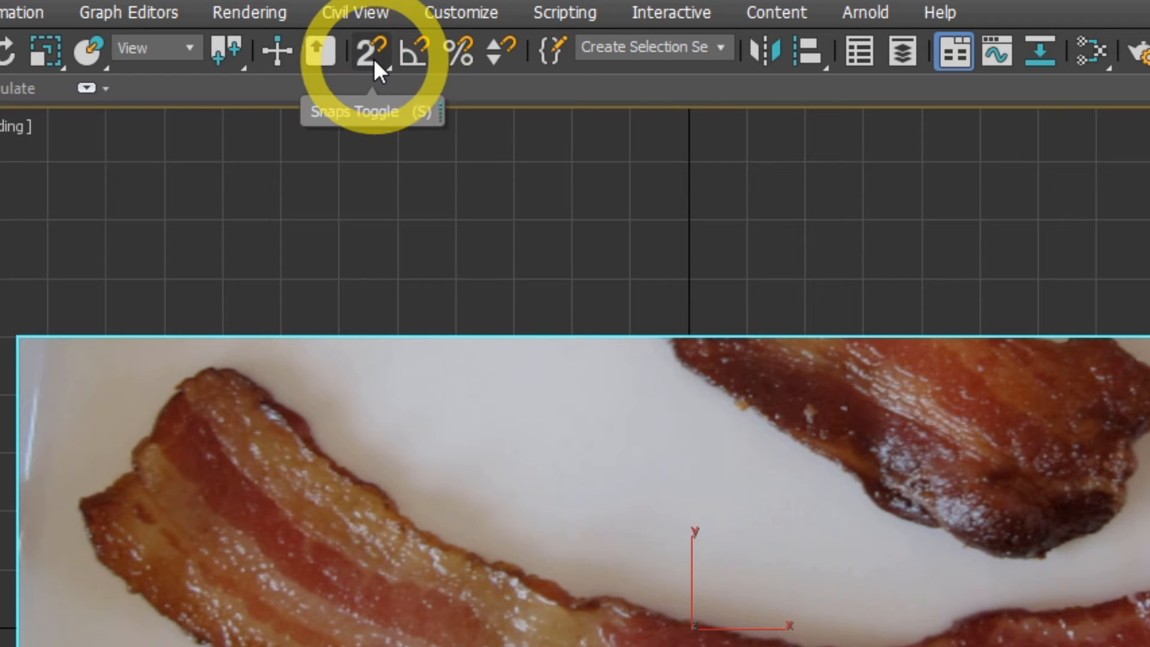
Step: Change the snap mode to 3D snapping and turn it on
click(365, 57)
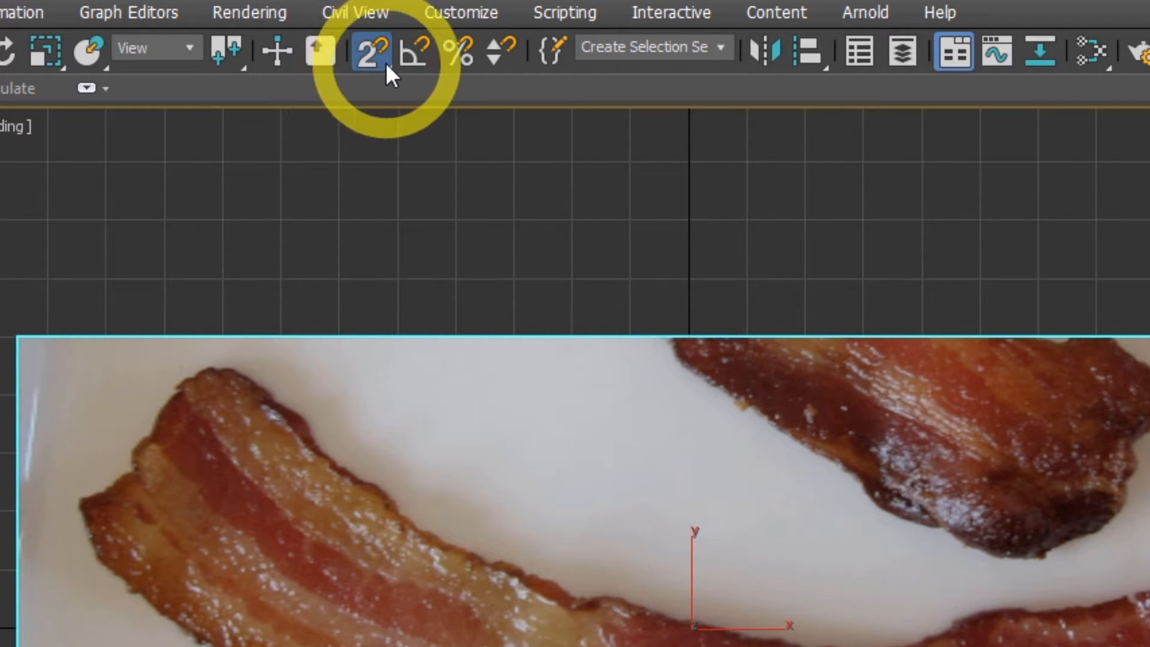
right_click(387, 64)
drag(387, 62, 443, 135)
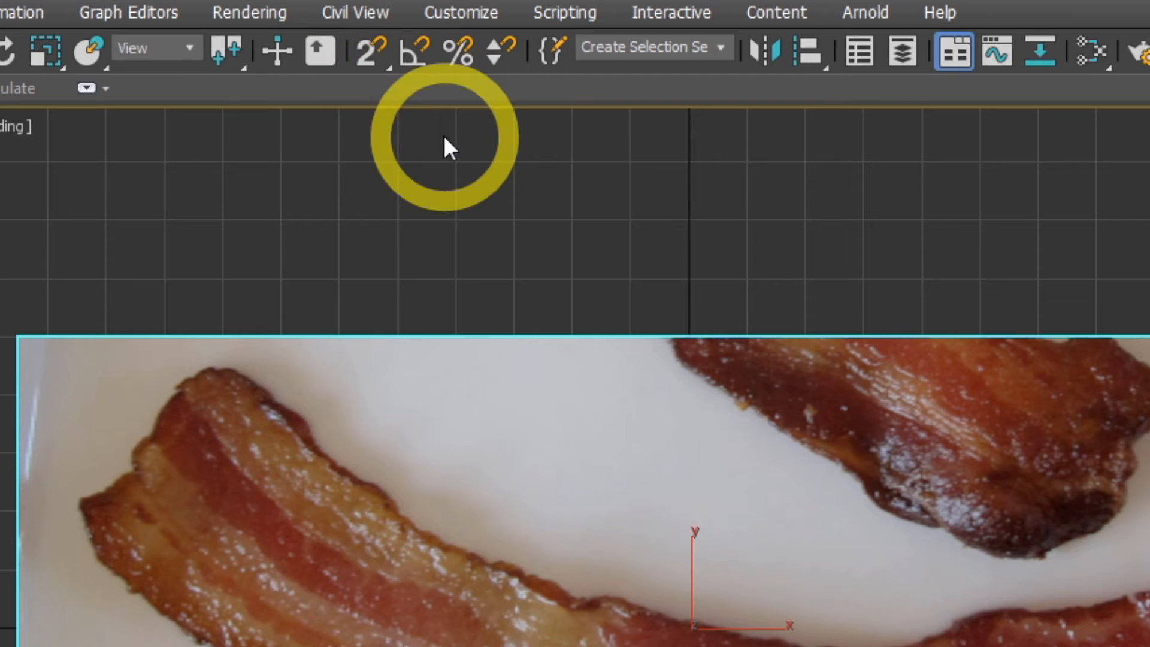
drag(366, 55, 371, 166)
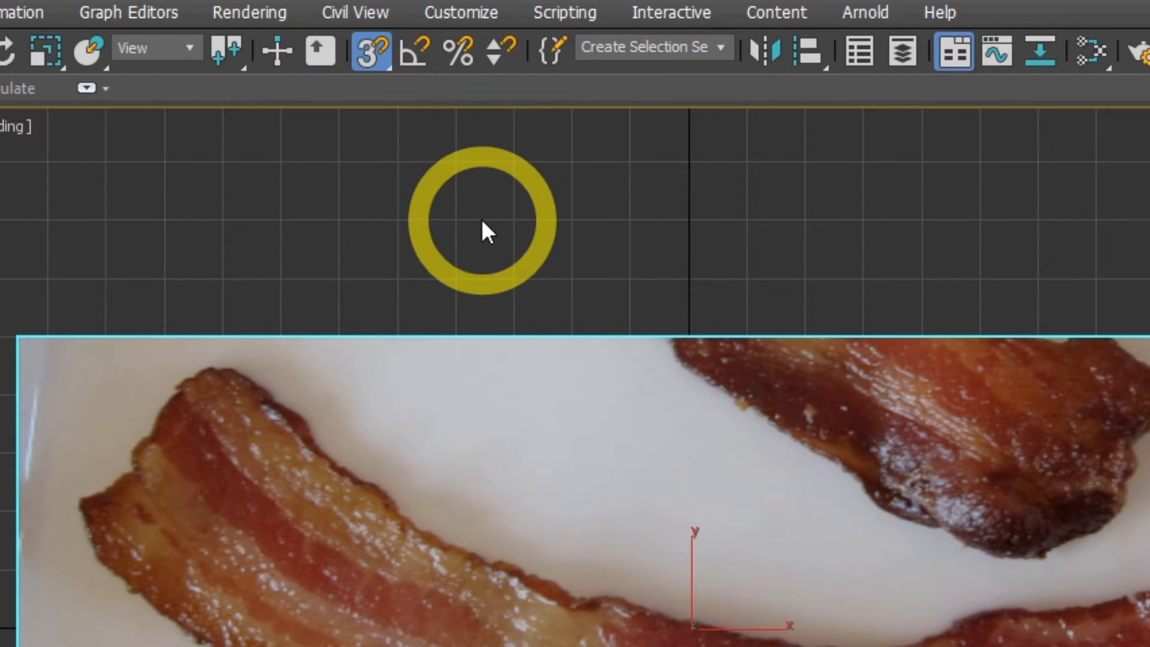
Step: Turn angle snap and percent snap on and off again
click(414, 50)
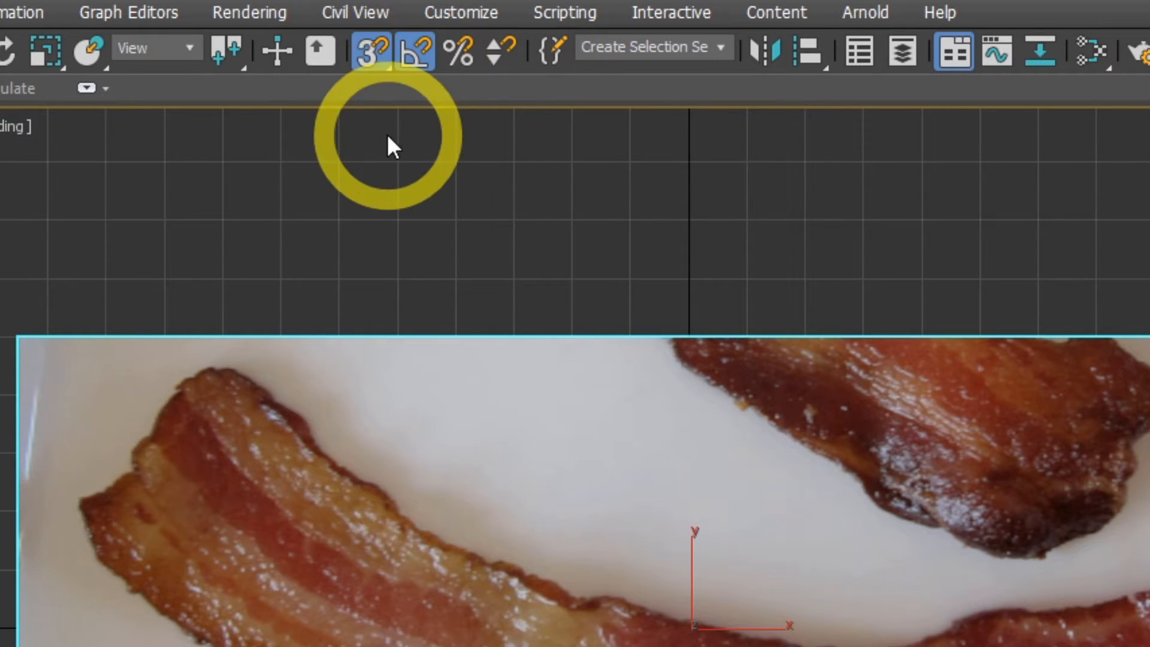
click(412, 52)
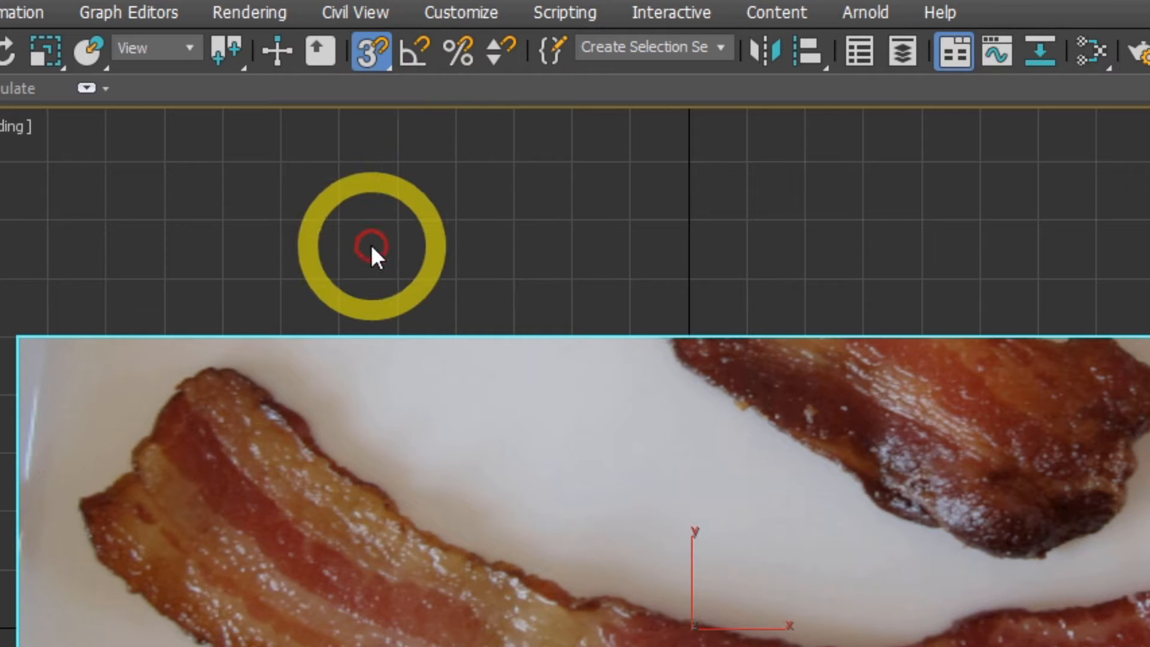
click(467, 49)
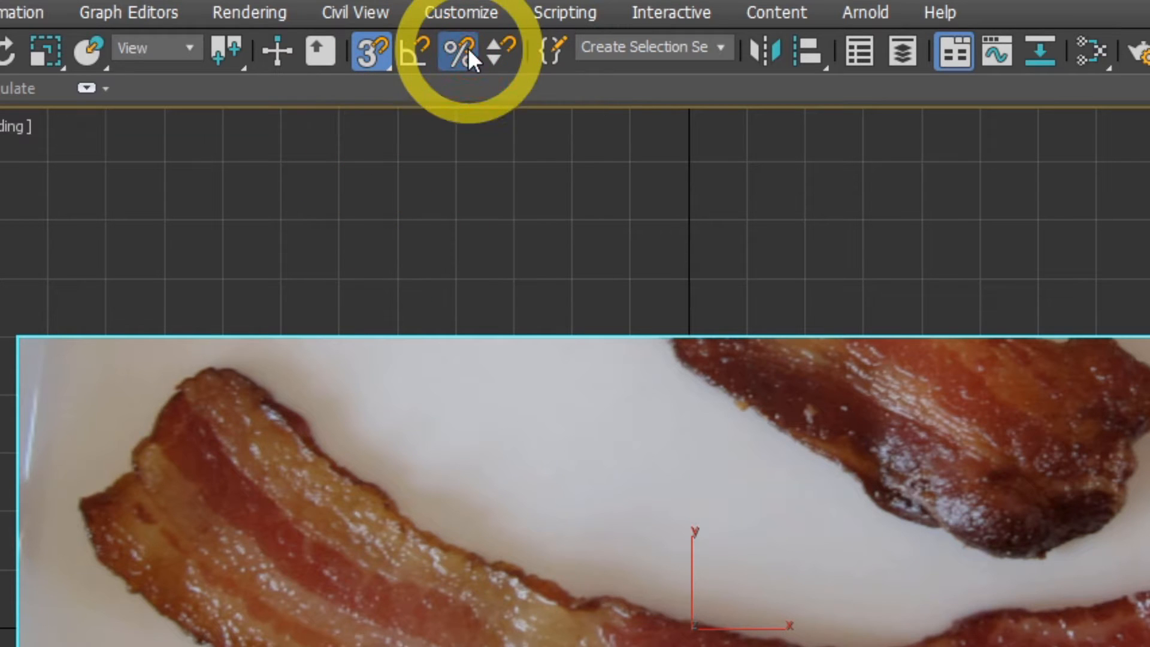
click(460, 53)
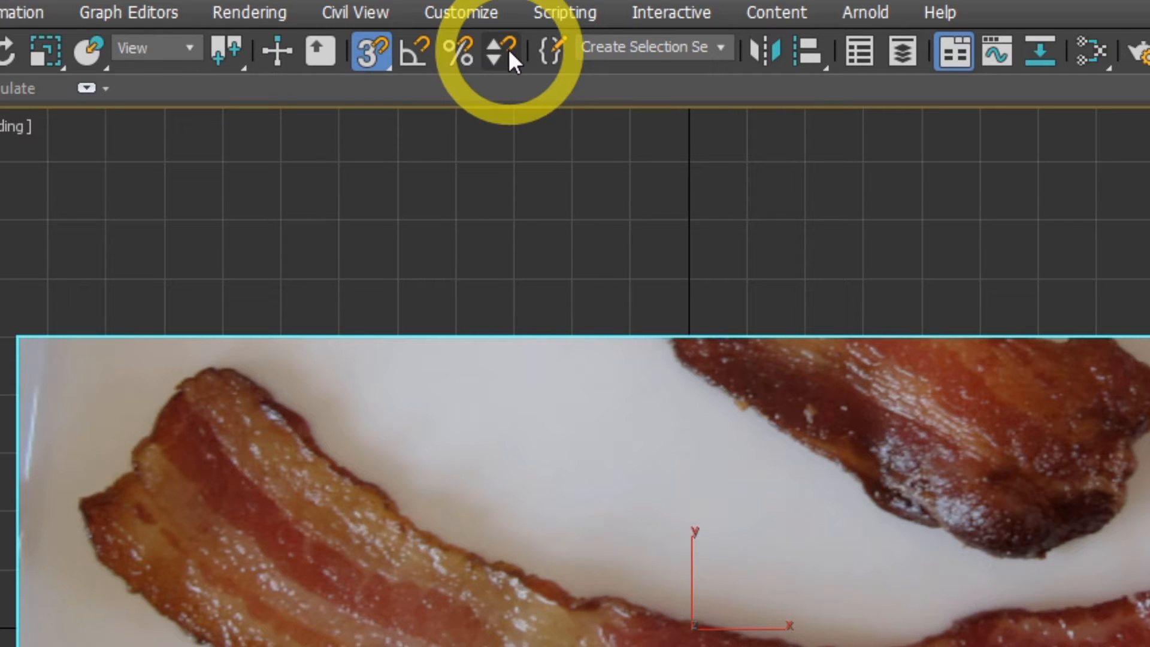
Step: Turn off 3D snapping and review the snap types and general options in the Grid and Snap Settings
click(369, 60)
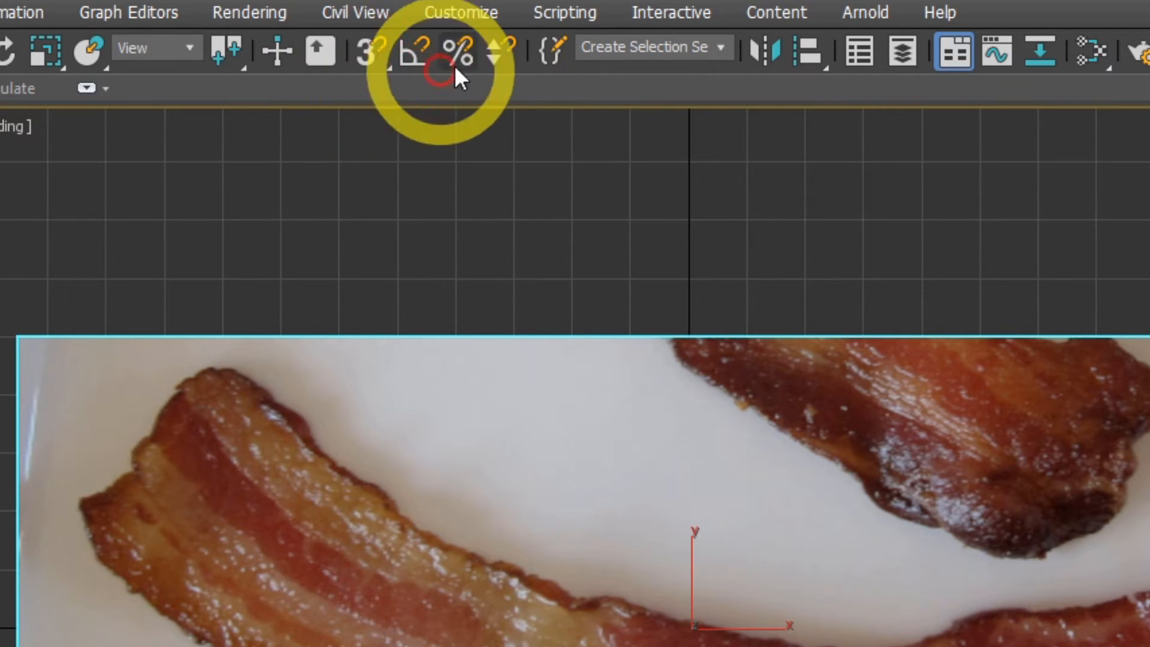
right_click(359, 47)
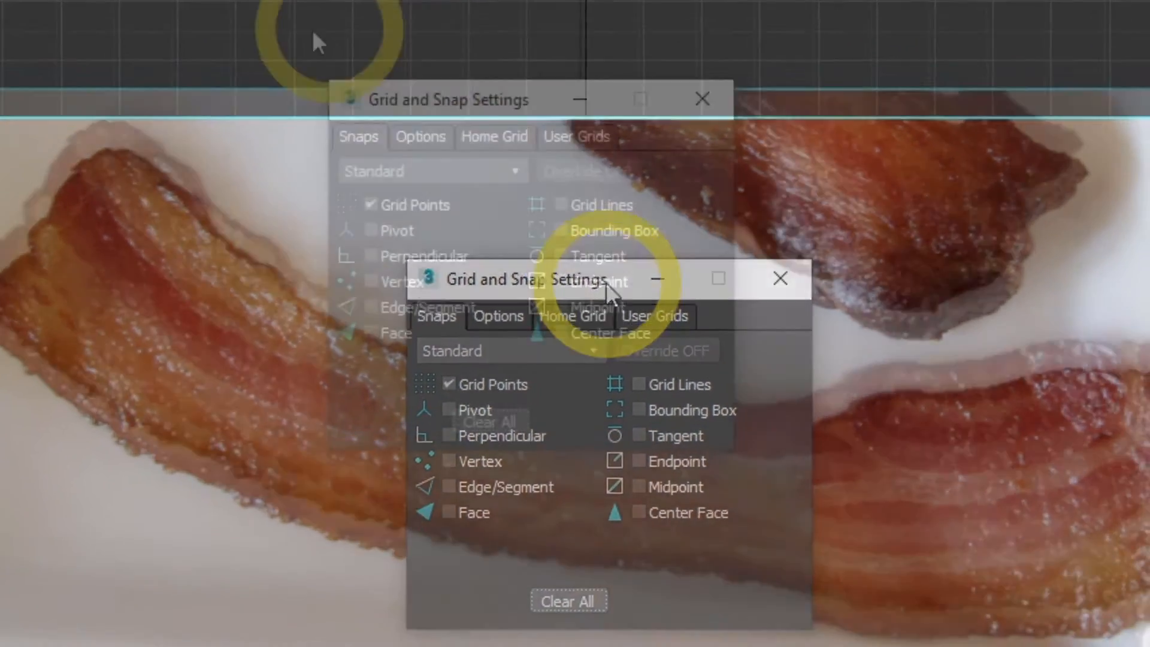
drag(671, 425, 601, 275)
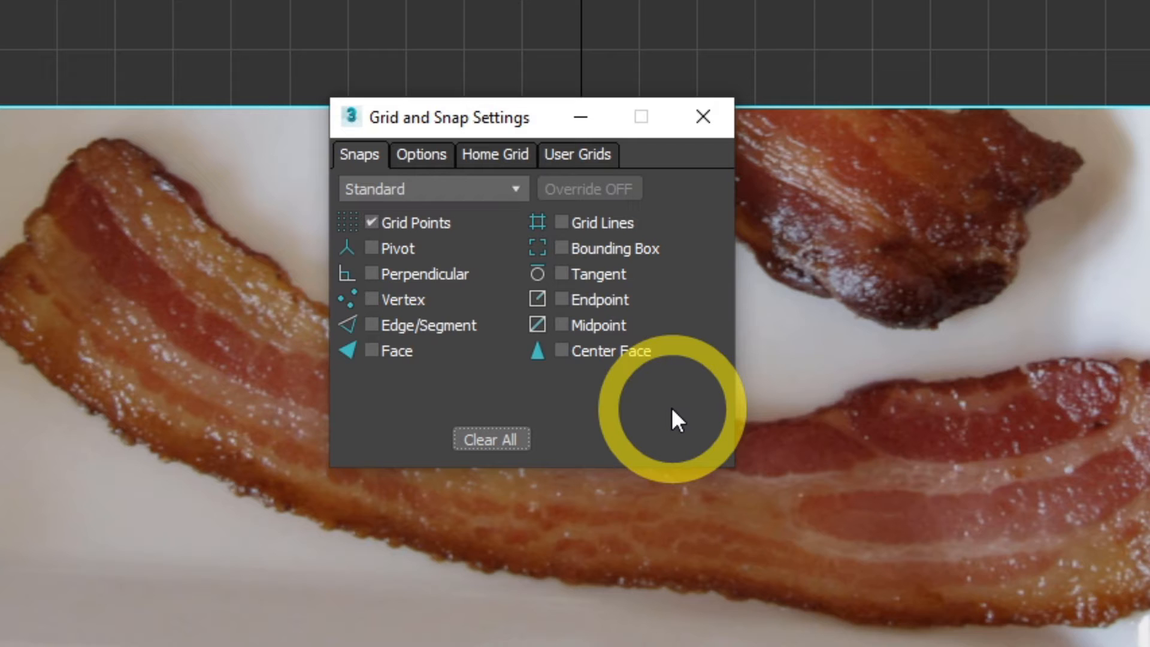
click(418, 159)
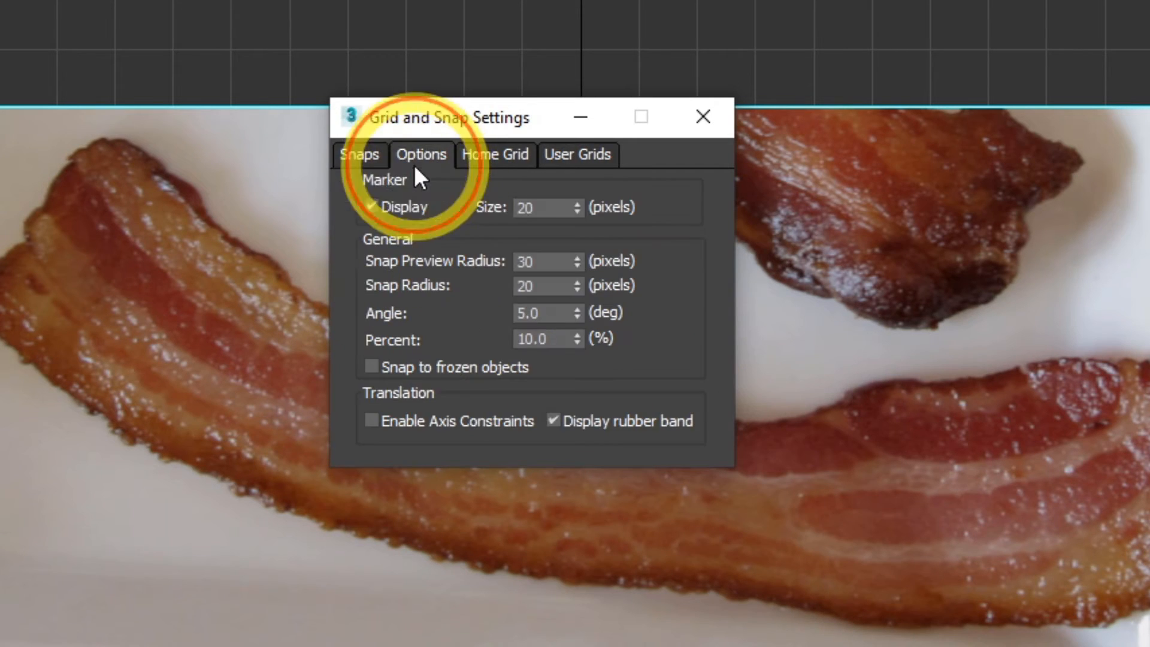
Step: Set the home grid spacing to 0.25 with major lines every 5th grid line
click(512, 154)
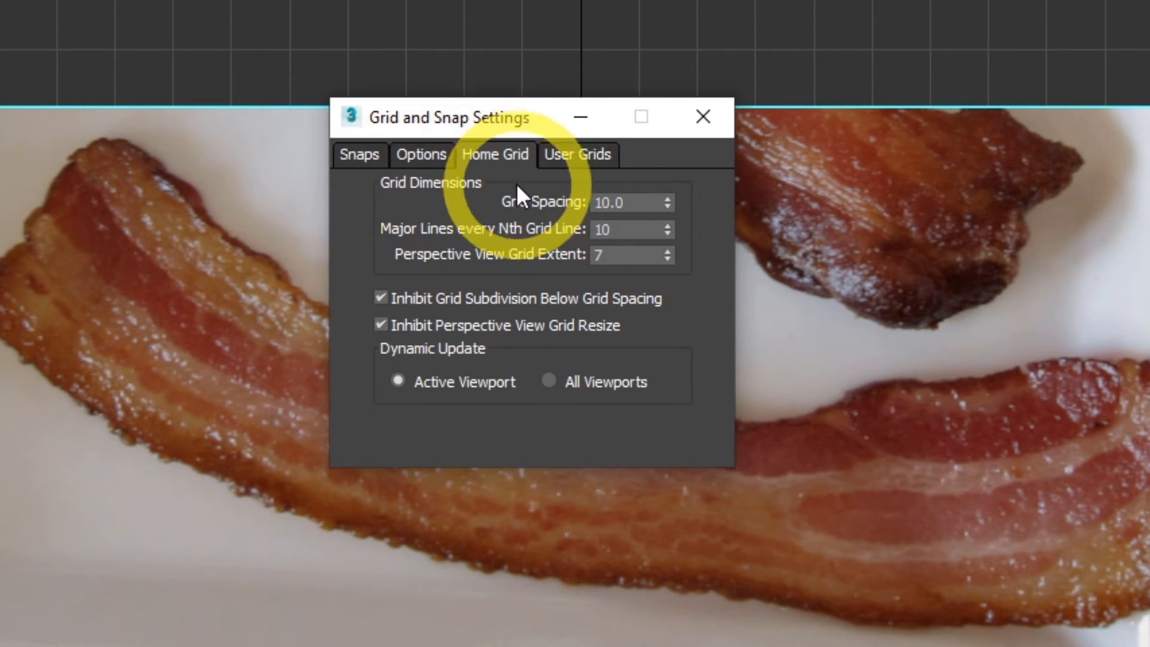
double_click(642, 208)
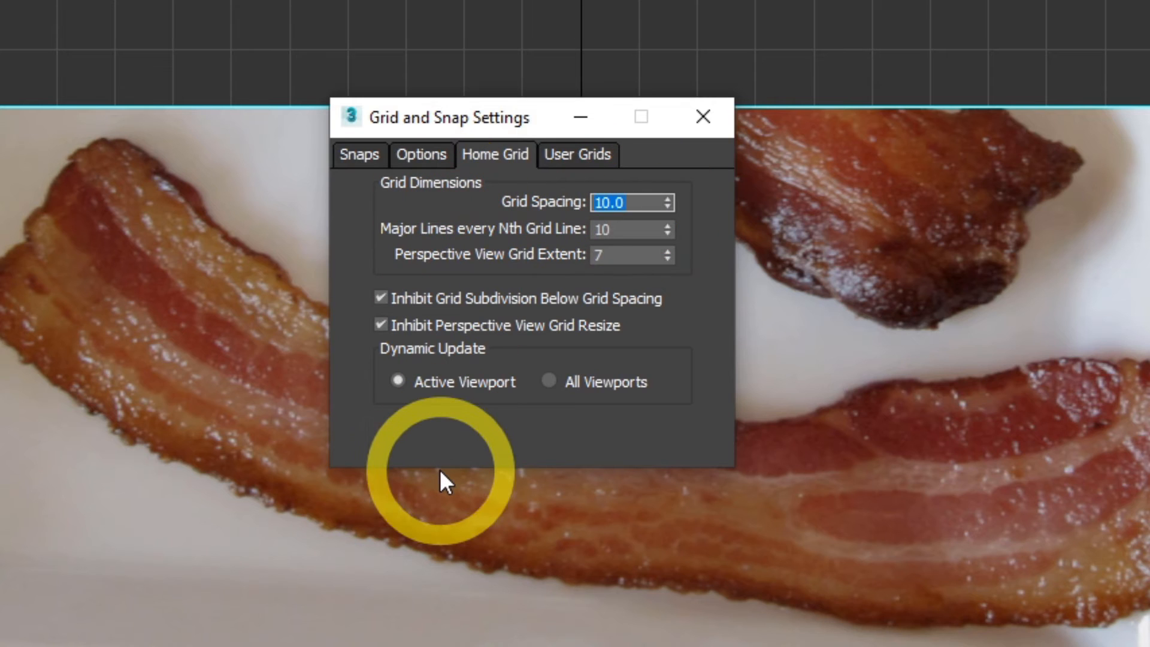
text(0.25)
click(642, 232)
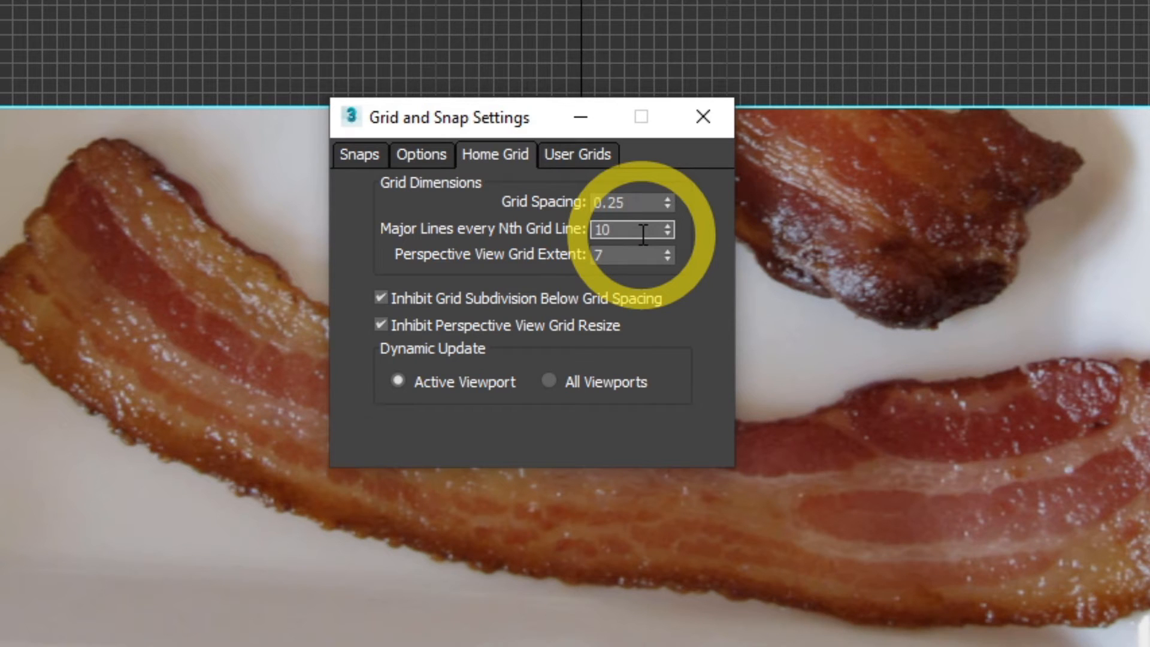
drag(643, 232, 551, 226)
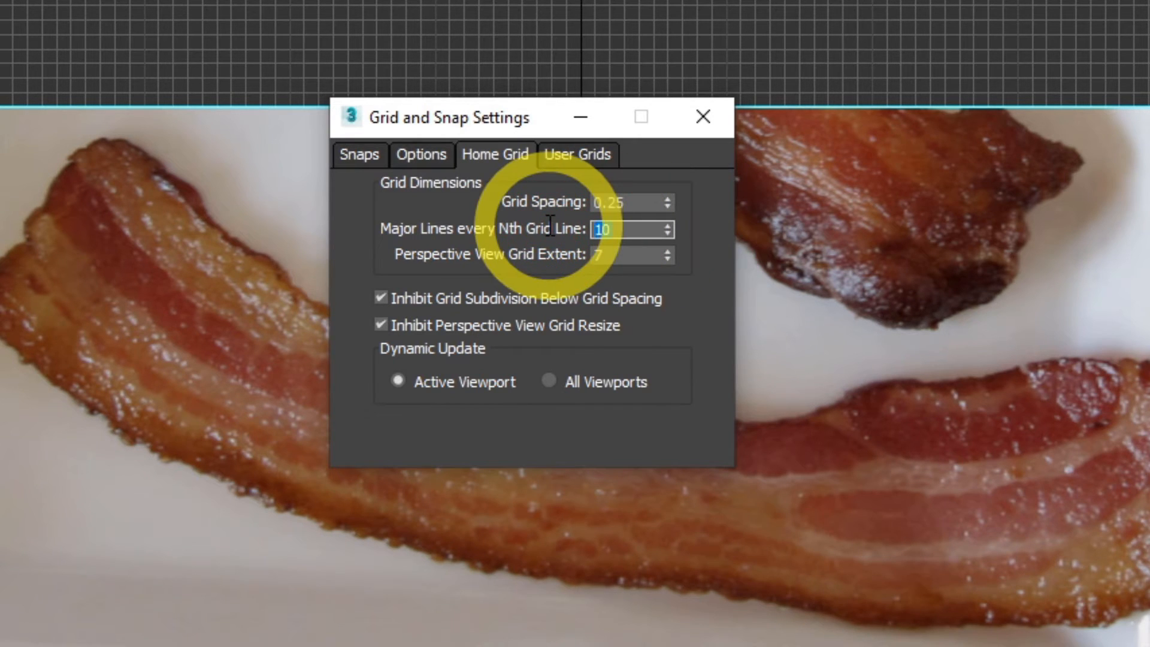
text(5)
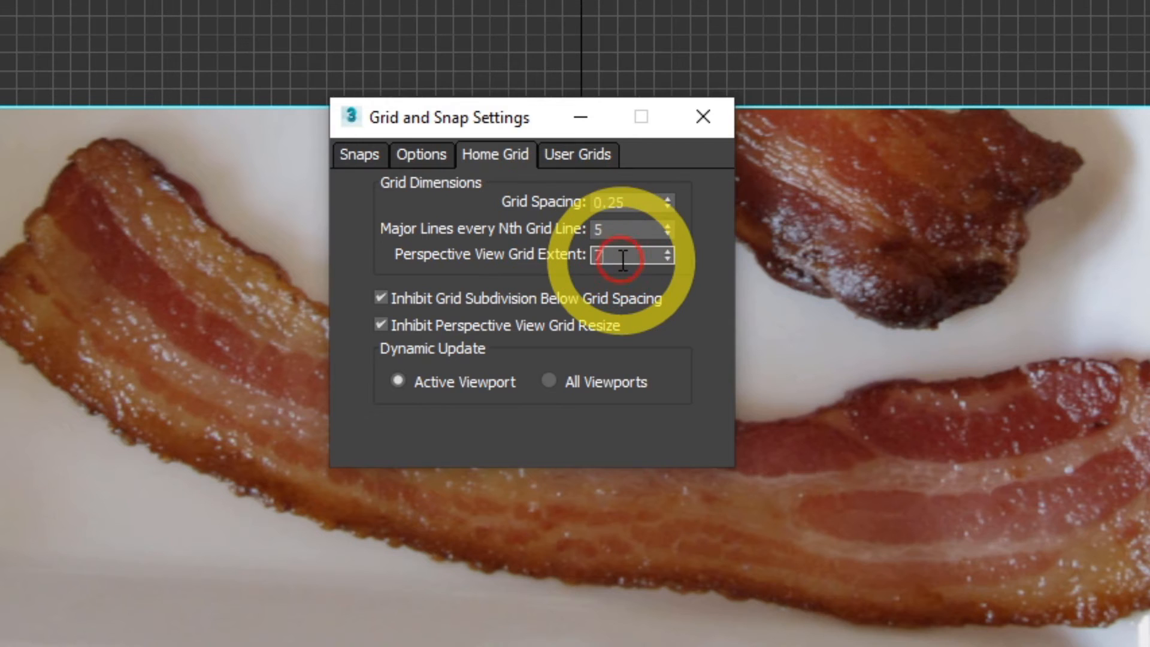
Step: Disable Inhibit Perspective View Grid Resize for the home grid and close the Grid and Snap Settings
drag(621, 257, 565, 253)
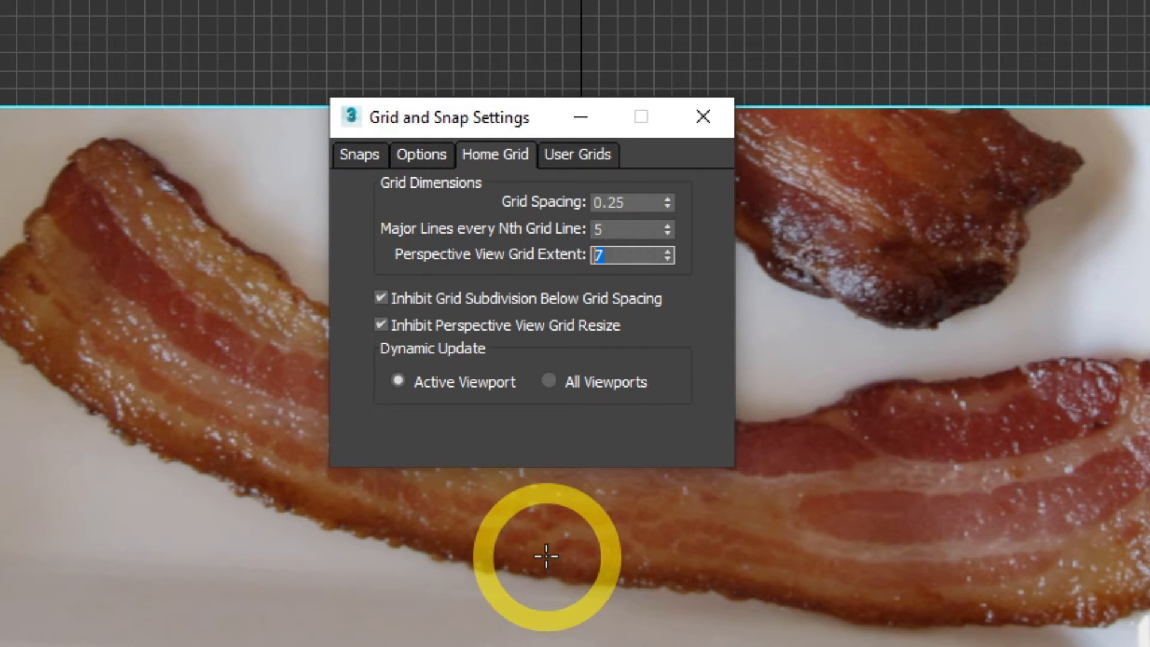
click(384, 322)
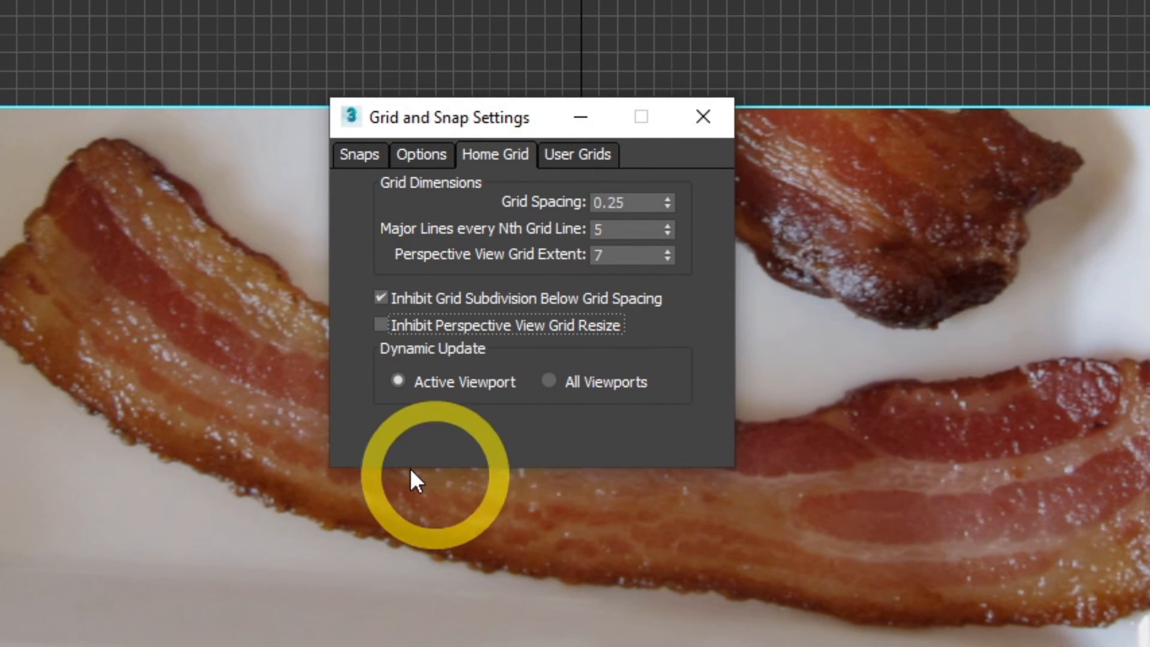
click(353, 154)
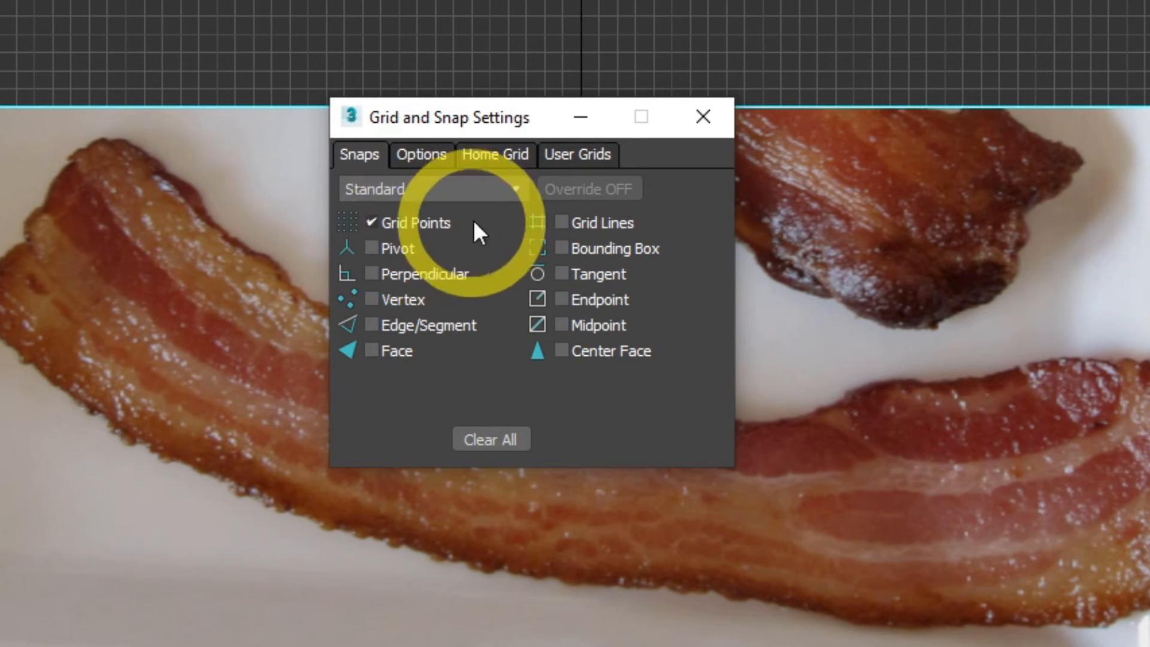
click(721, 124)
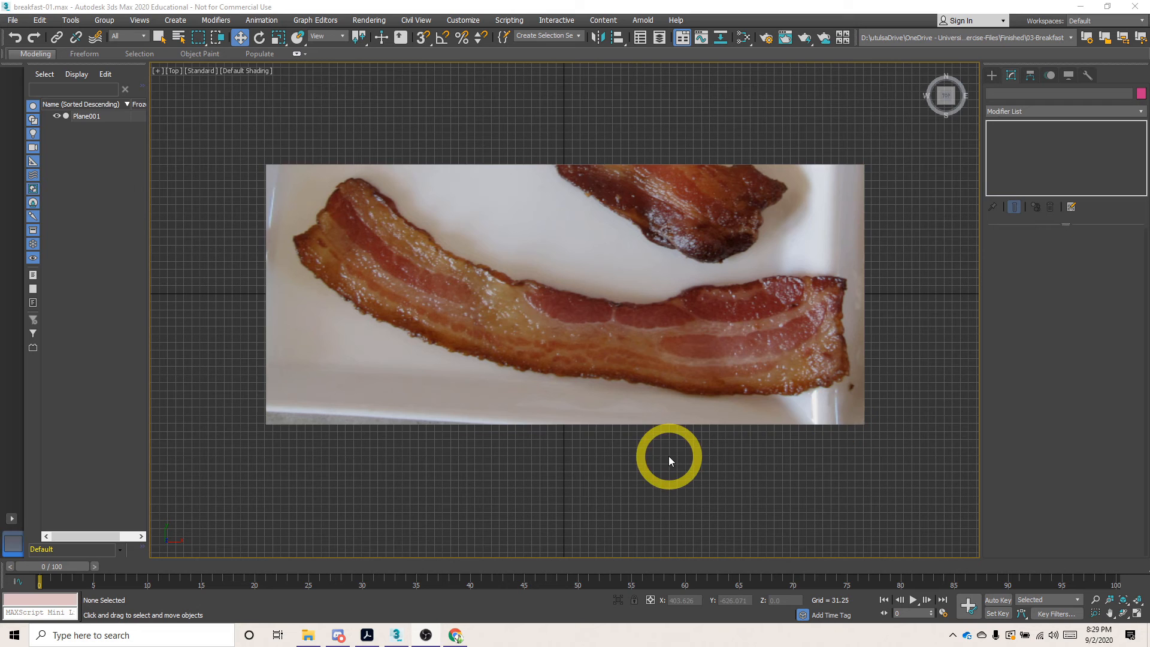
Step: Show all four viewports and lower the bacon image plane below the grid in the Front view, to about Z -20
click(1136, 613)
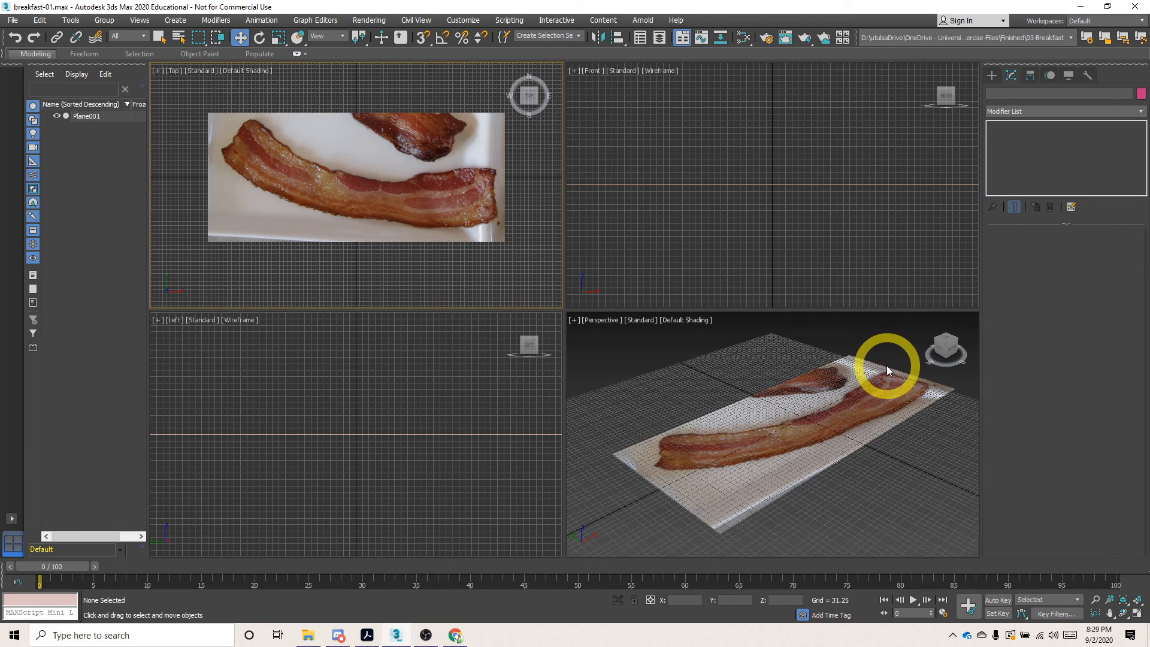
click(797, 185)
scroll(752, 210, down, 3)
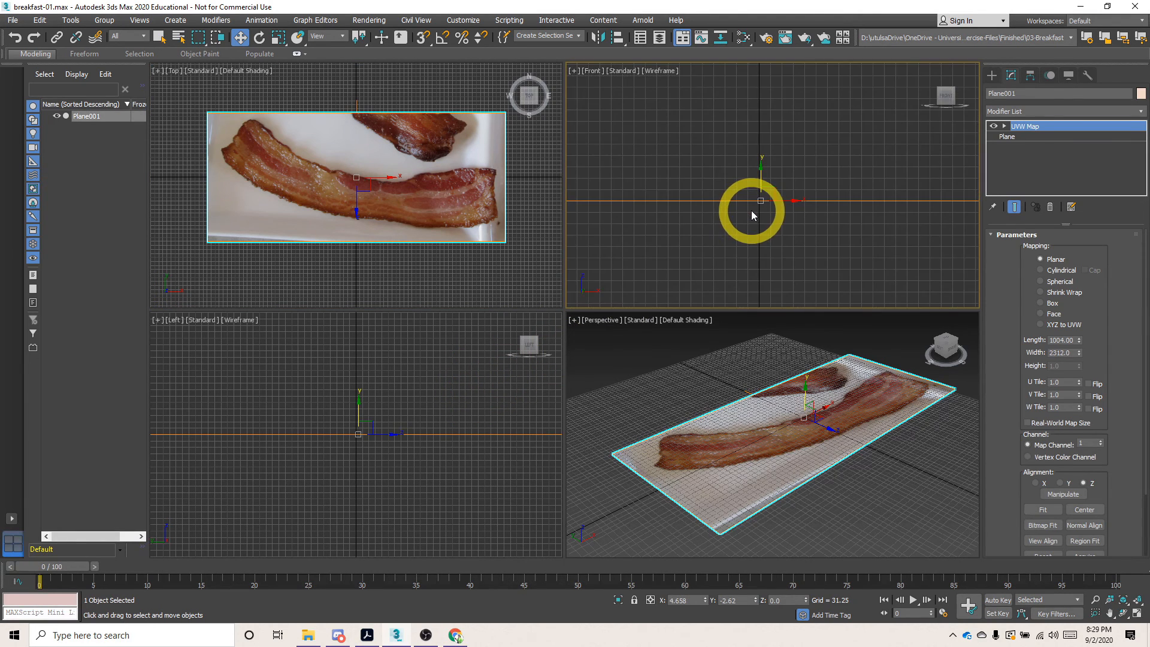
scroll(751, 211, down, 8)
scroll(746, 224, up, 6)
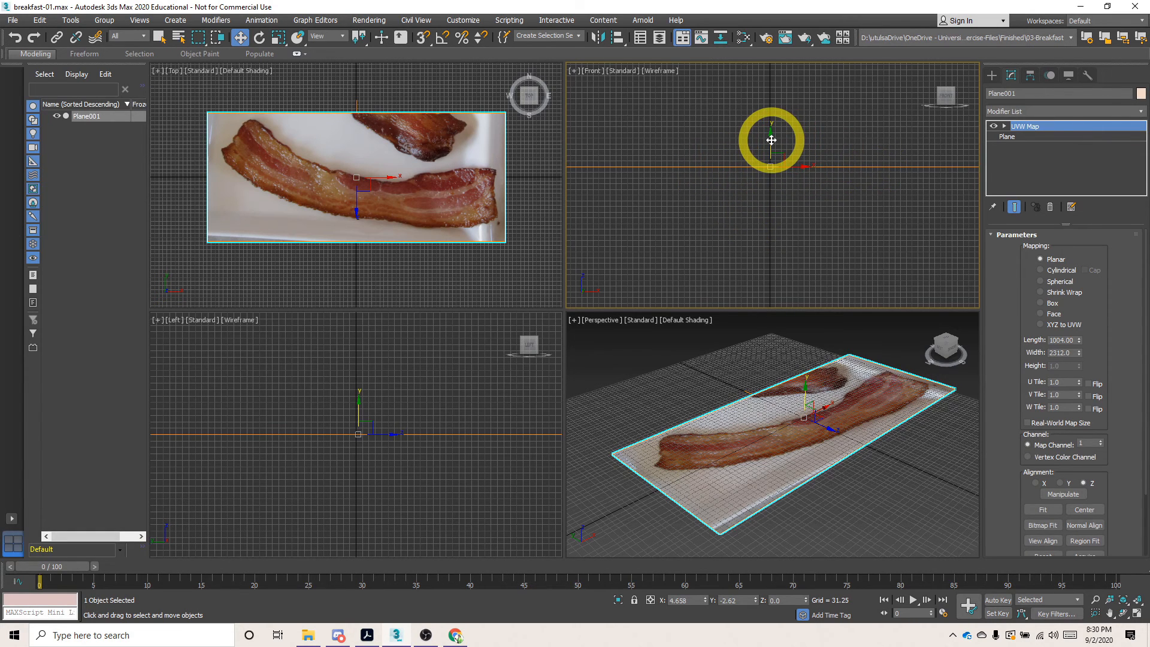
drag(769, 139, 769, 142)
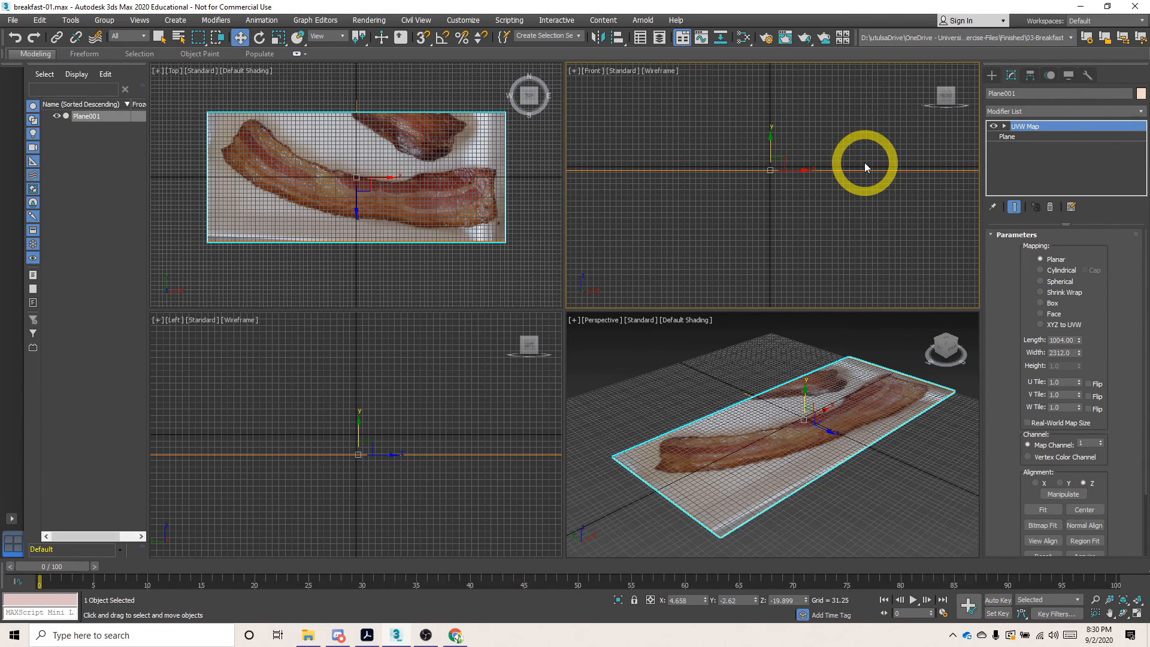
Step: Deselect the image plane and maximize the Top viewport
right_click(511, 277)
click(512, 274)
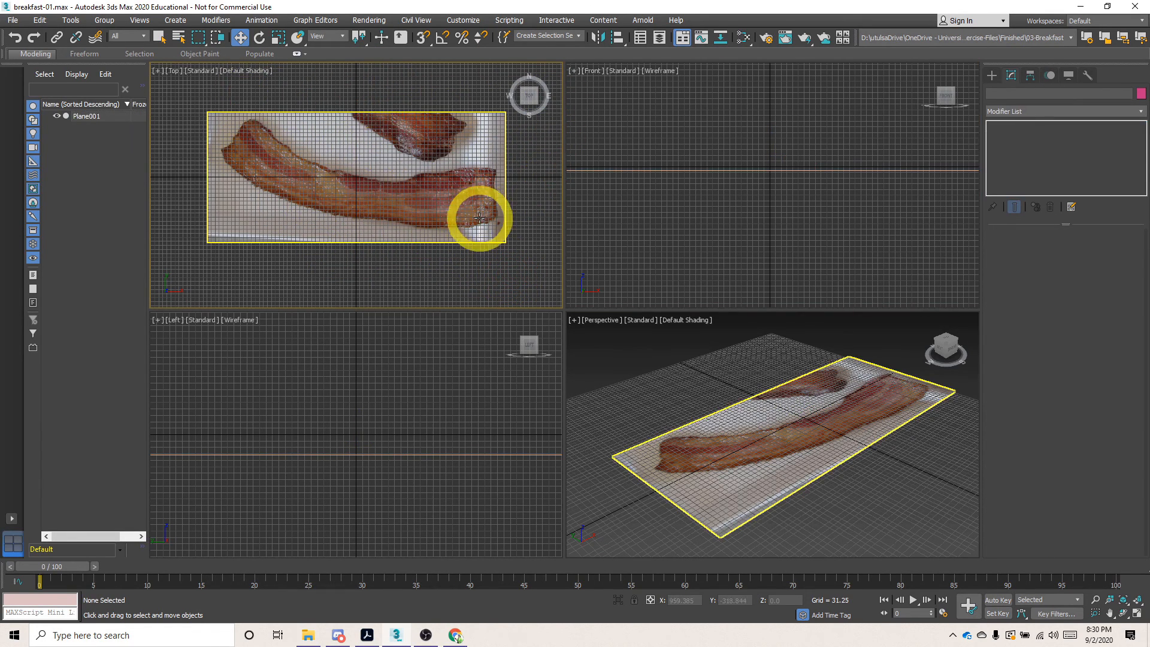
click(1136, 615)
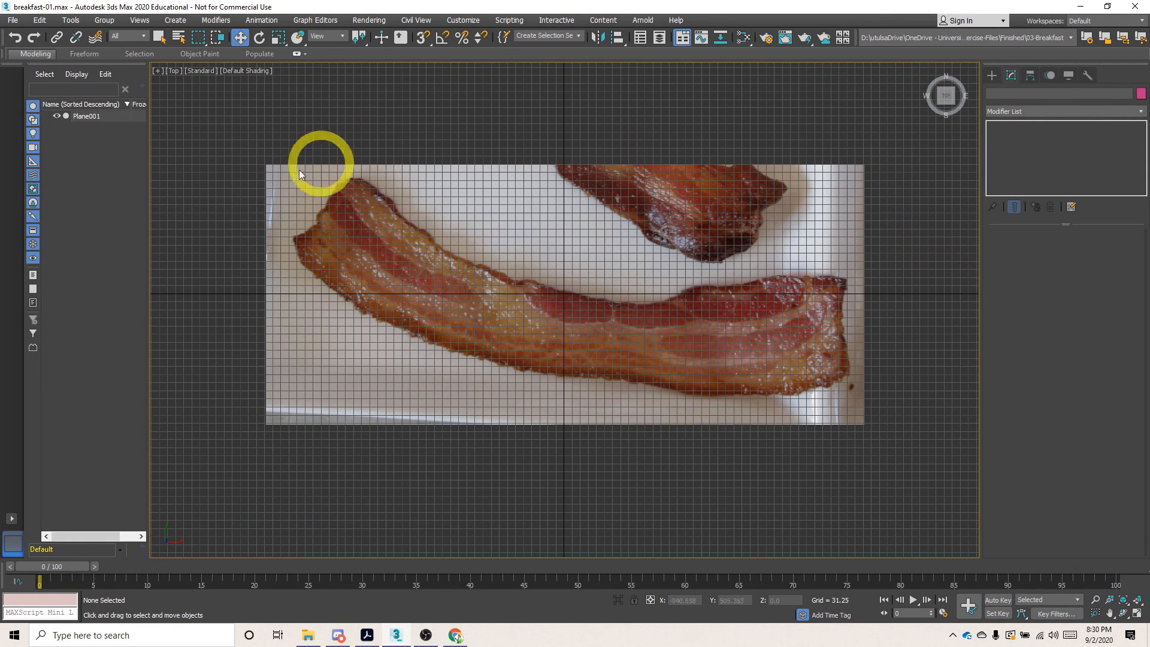